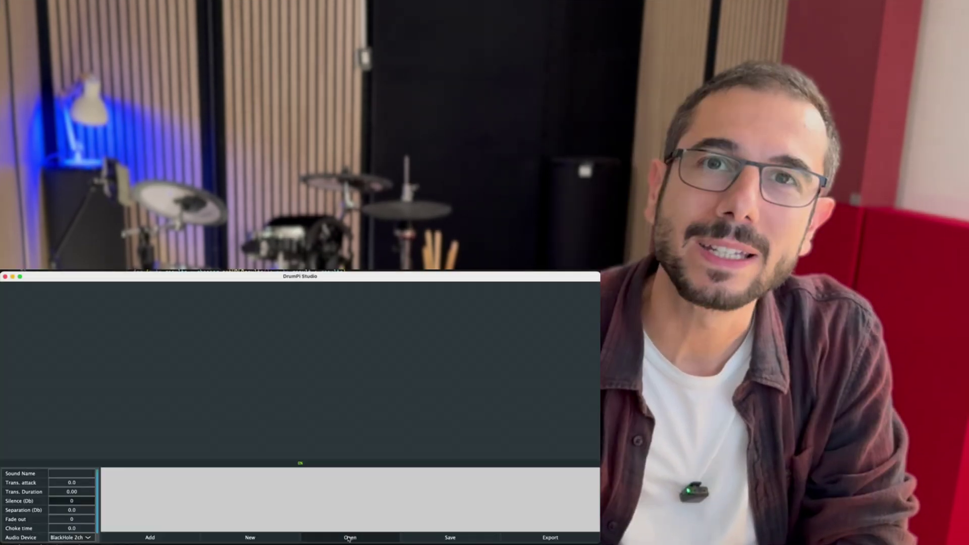
Open snare-low-tuned.json and select the third hit in the top and bottom tracks.
left_click(234, 365)
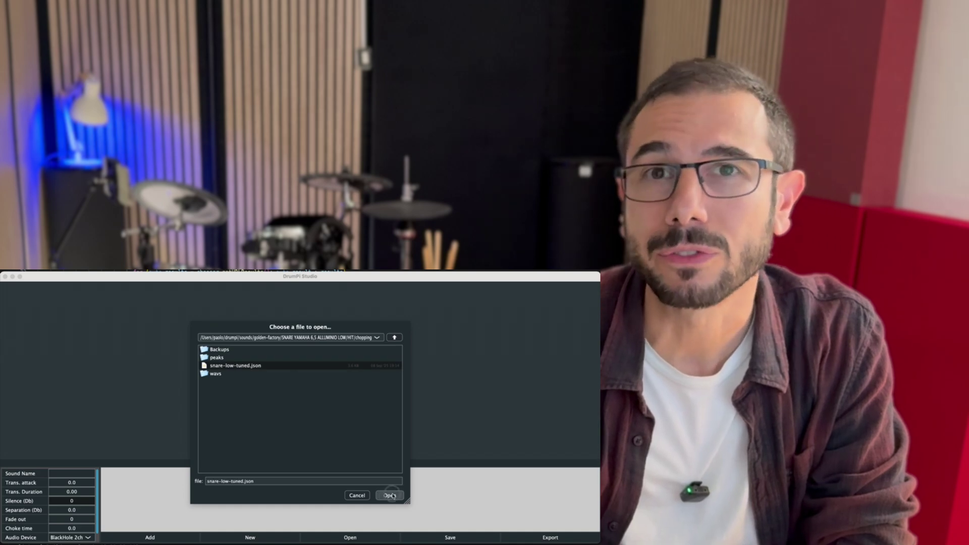
left_click(390, 495)
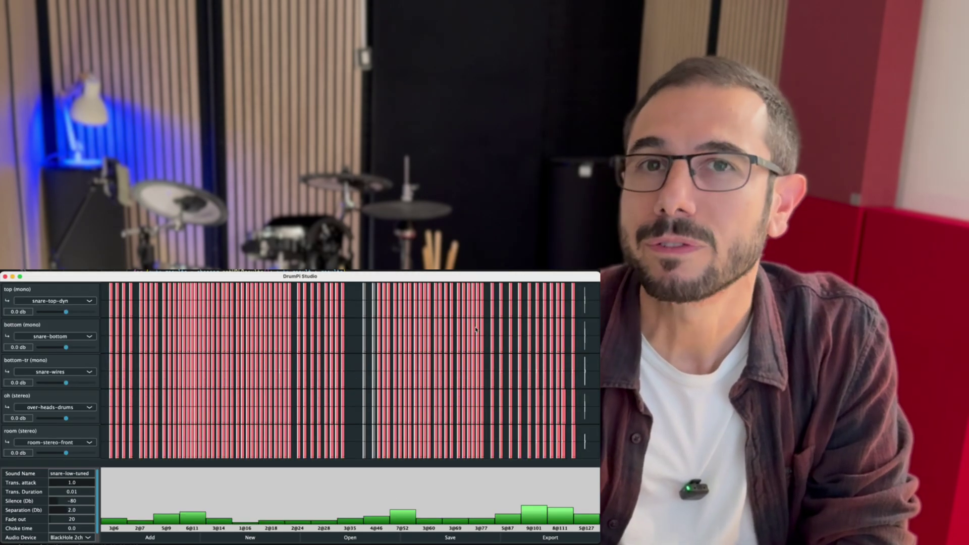
scroll(316, 306, "up", 5)
left_click(315, 306)
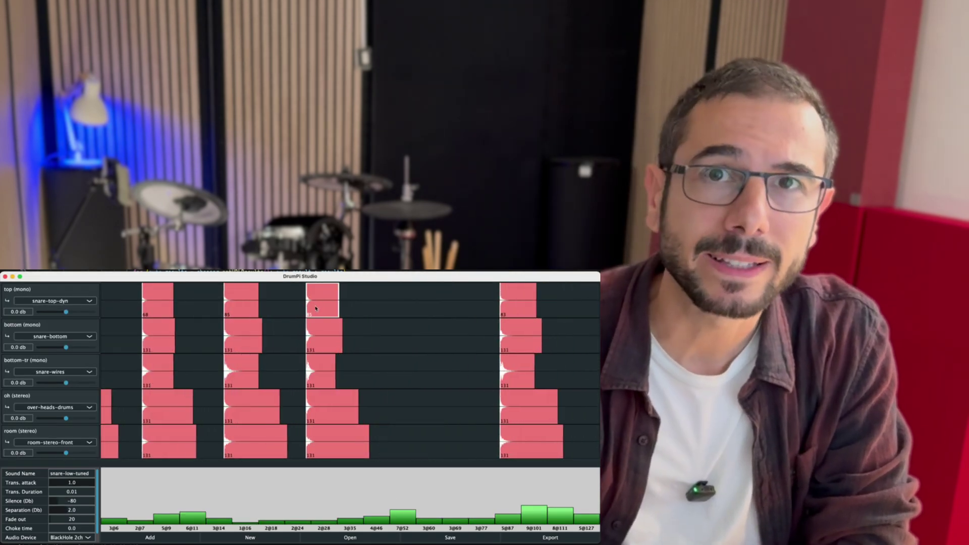
left_click(313, 351)
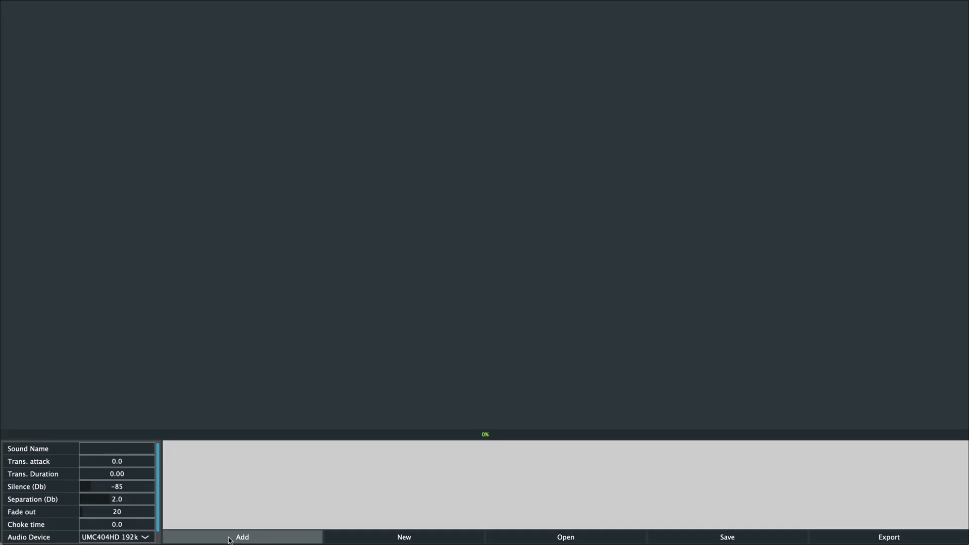
Add top-001.wav through top-077.wav as a new track.
left_click(237, 536)
scroll(485, 303, "down", 10)
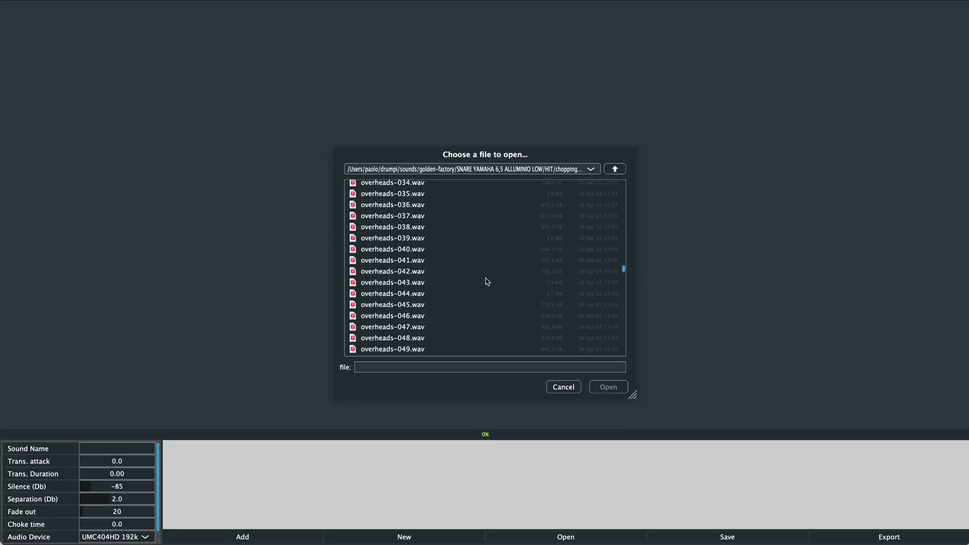
scroll(487, 282, "down", 20)
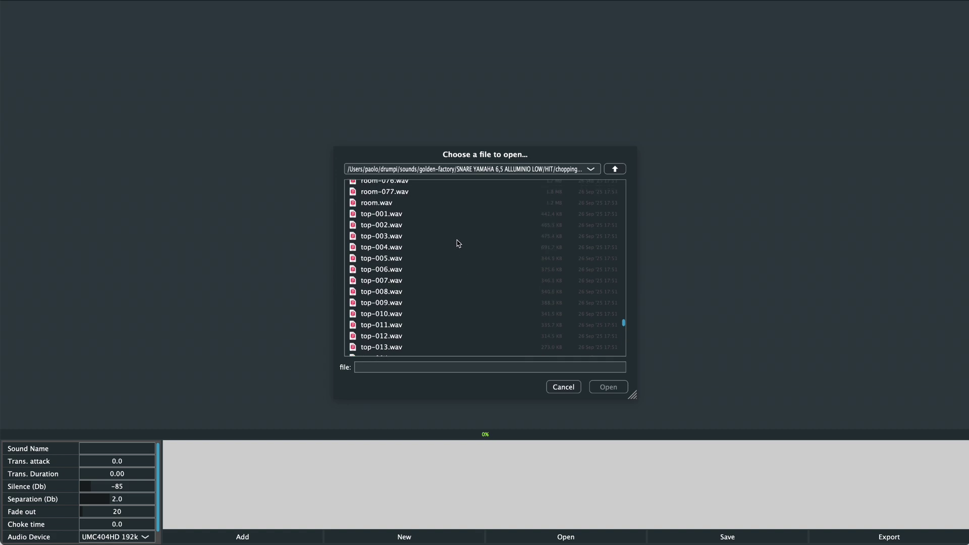
left_click(405, 216)
scroll(418, 259, "down", 20)
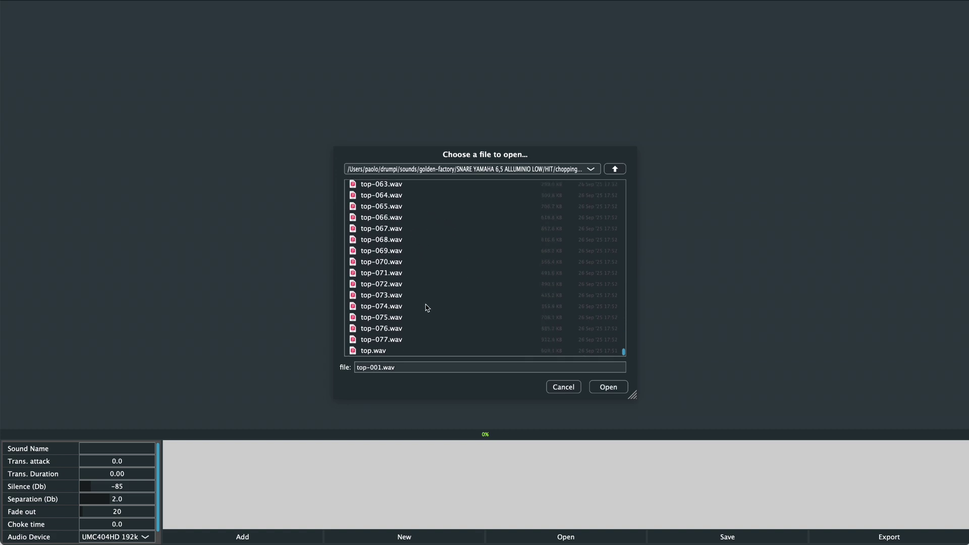
left_click(399, 340, "shift")
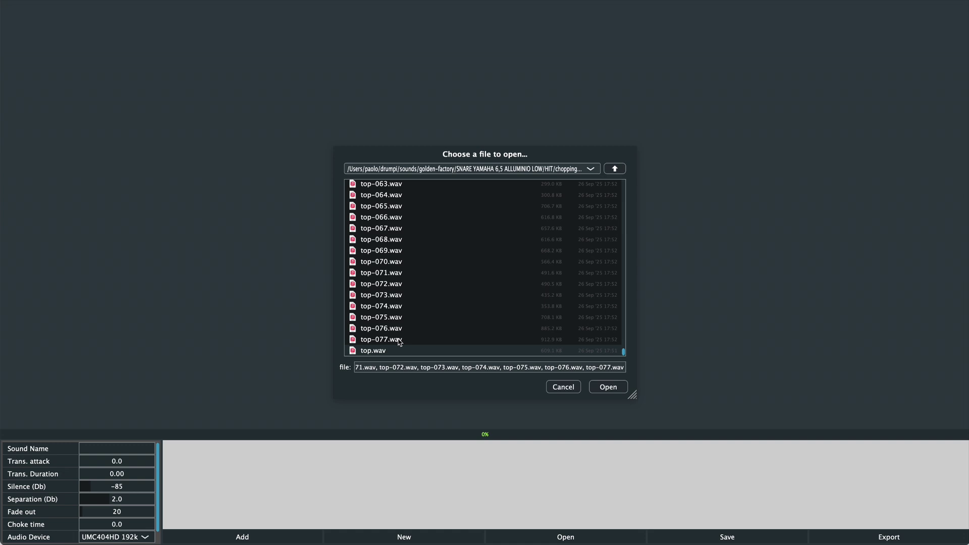
left_click(620, 388)
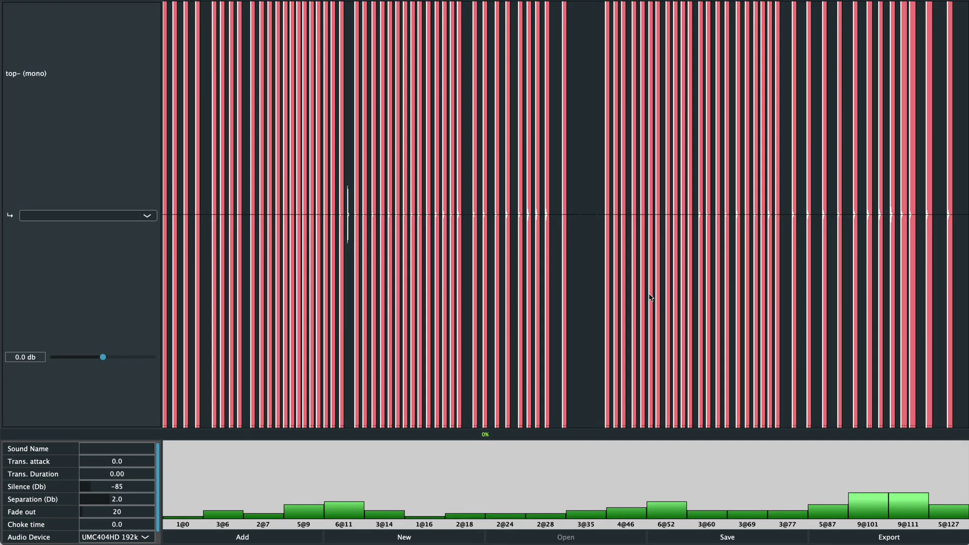
Zoom into a hit's waveform in the top- track, zoom back out, and play a slice.
scroll(645, 254, "up", 10)
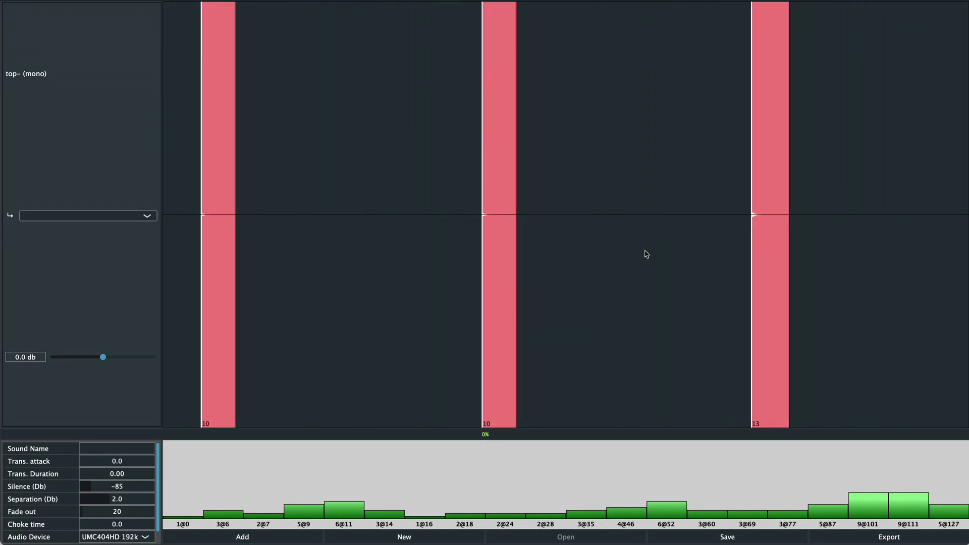
scroll(646, 254, "up", 10)
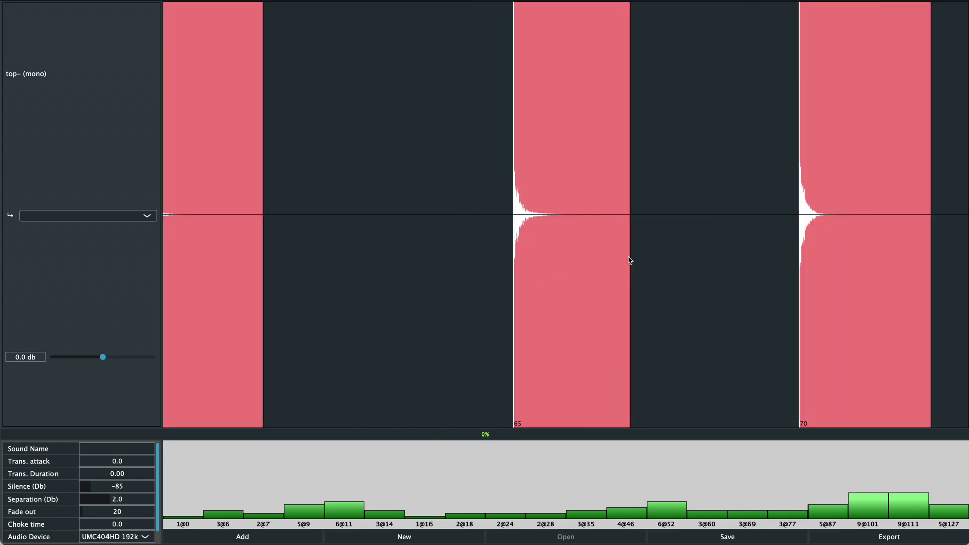
scroll(629, 260, "right", 10)
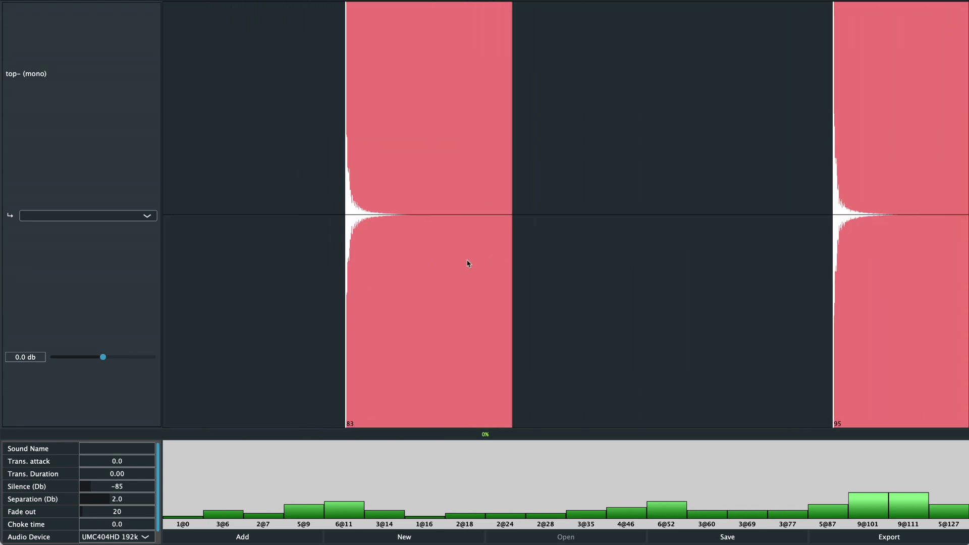
scroll(352, 223, "up", 10)
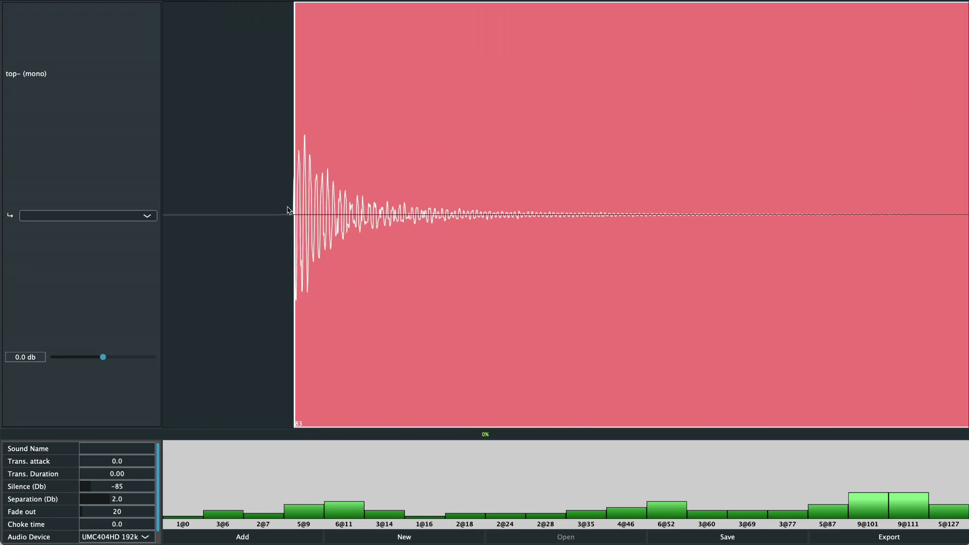
scroll(290, 212, "up", 10)
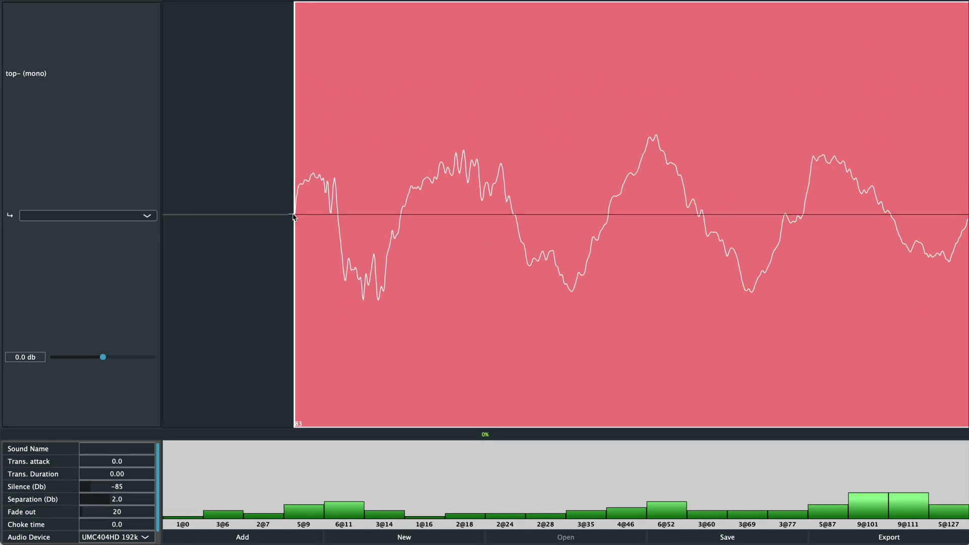
scroll(294, 217, "up", 10)
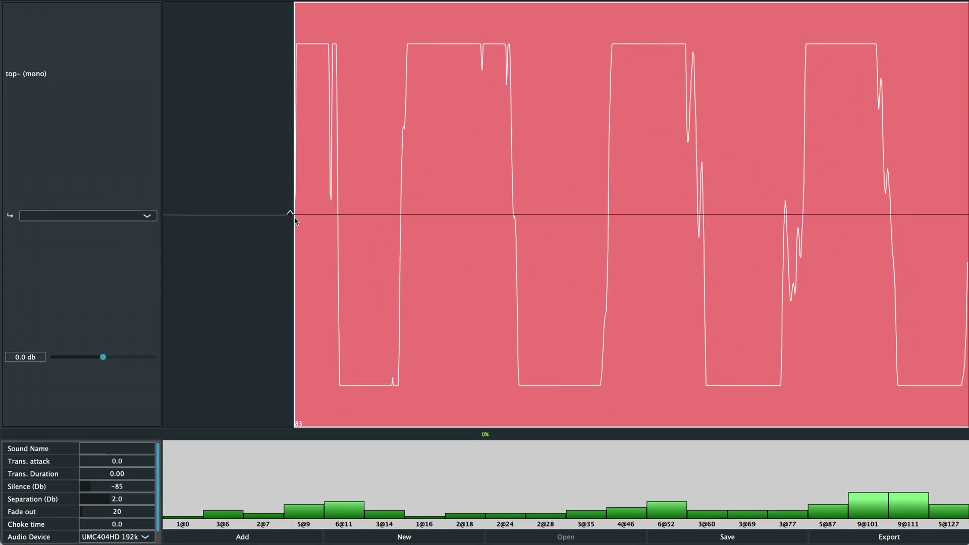
scroll(296, 219, "up", 5)
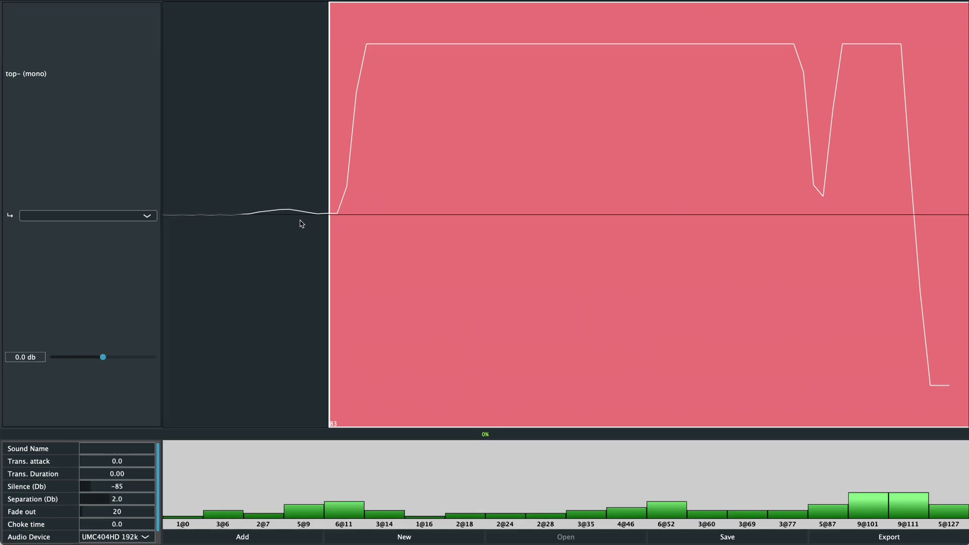
scroll(302, 224, "down", 6)
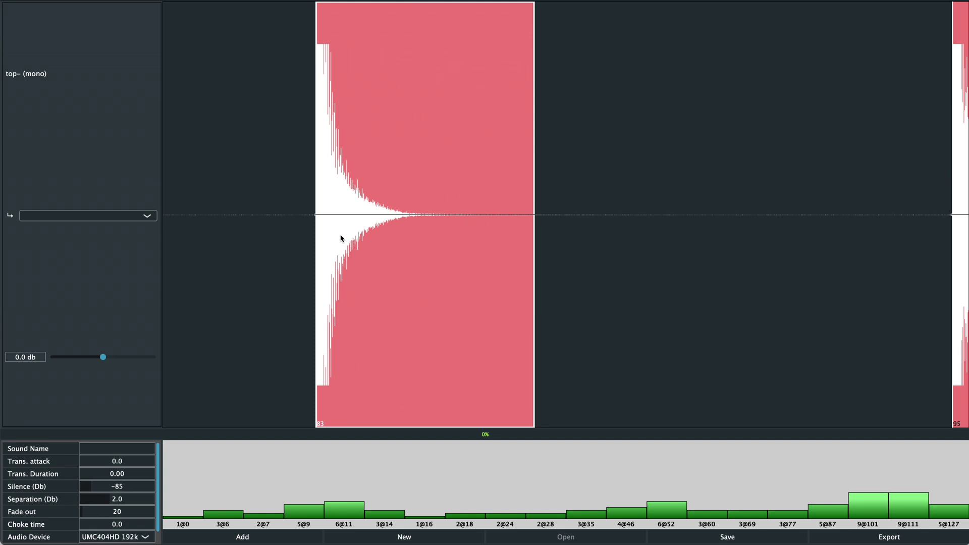
left_click(340, 236)
Add the bottom recordings, first to last file, as a new track.
scroll(474, 222, "down", 8)
left_click(299, 538)
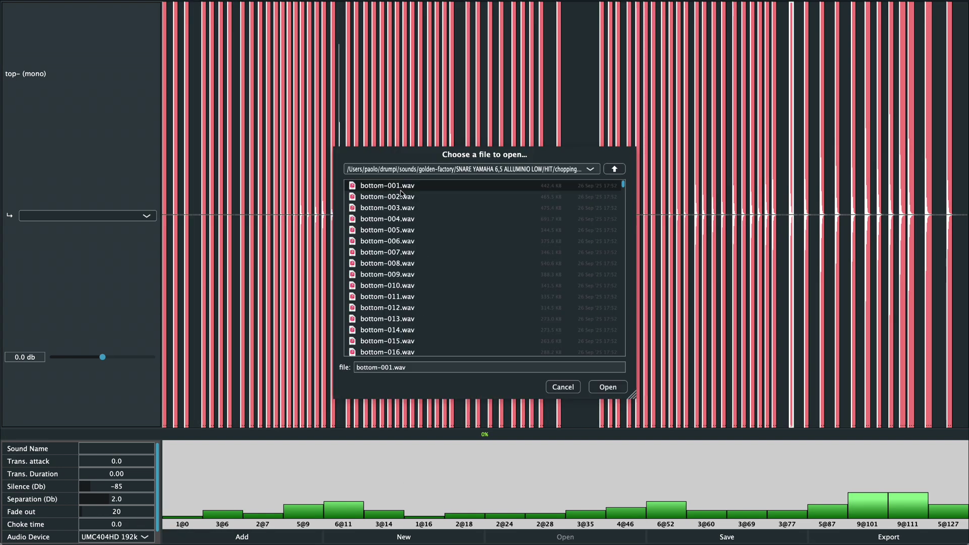
scroll(484, 267, "down", 2)
left_click(391, 257, "shift")
left_click(608, 387)
Add the bottom-tr recordings as another track.
left_click(299, 537)
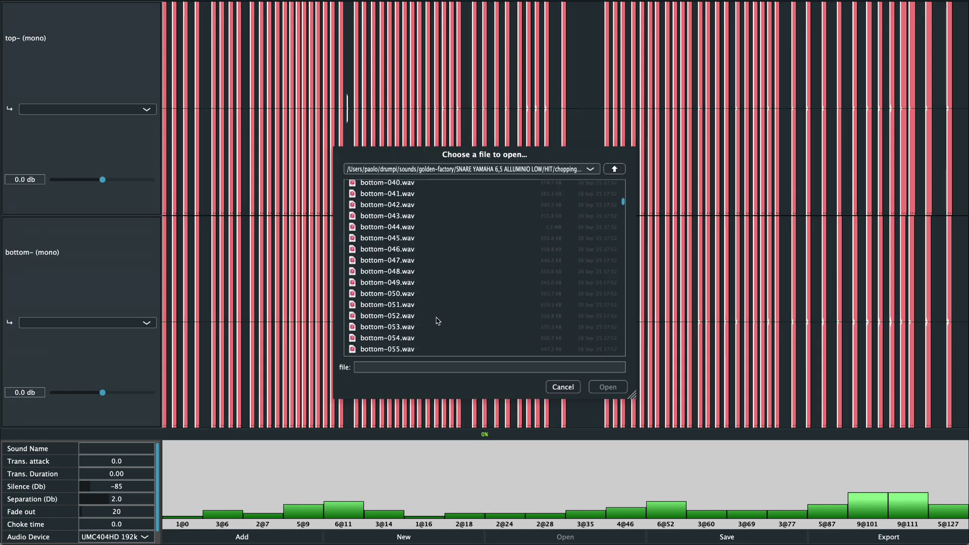
left_click(391, 309)
scroll(484, 267, "down", 3)
left_click(391, 212, "shift")
left_click(608, 387)
Add overheads-001.wav through overheads-077.wav as a track.
left_click(279, 534)
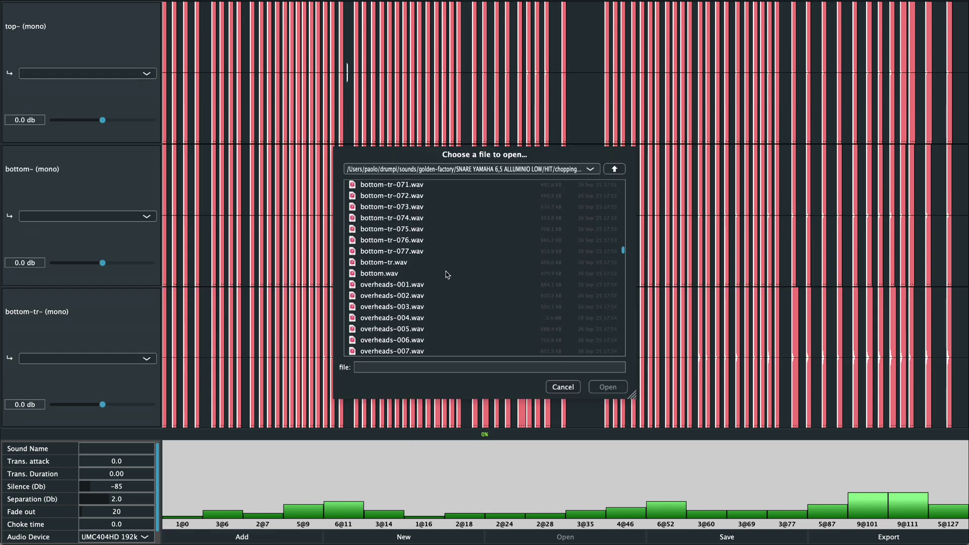
scroll(447, 273, "down", 5)
scroll(447, 272, "up", 5)
left_click(391, 205)
scroll(431, 274, "down", 15)
left_click(428, 294, "shift")
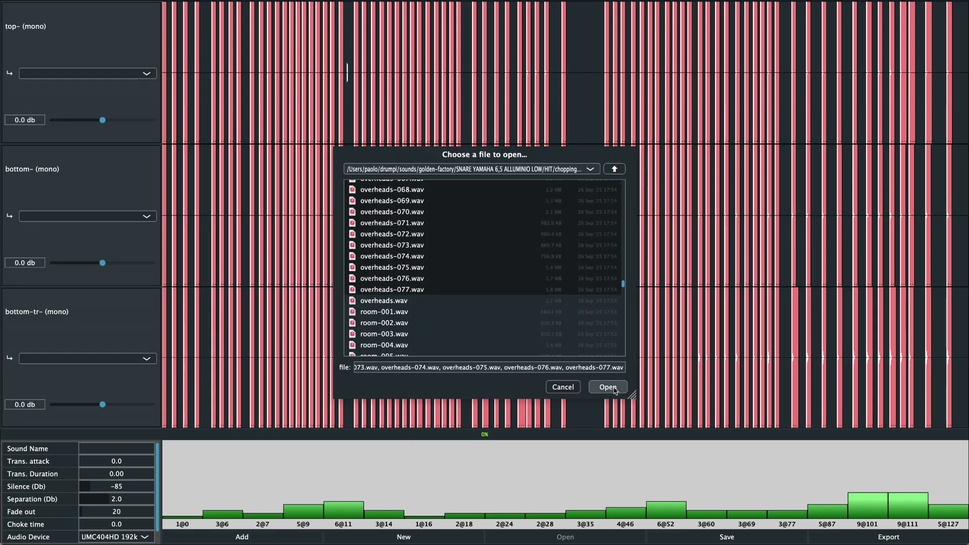
left_click(608, 387)
Add the room recordings, from room-001.wav to the last file, as a track.
left_click(279, 535)
scroll(425, 296, "down", 15)
left_click(404, 259)
scroll(426, 283, "down", 15)
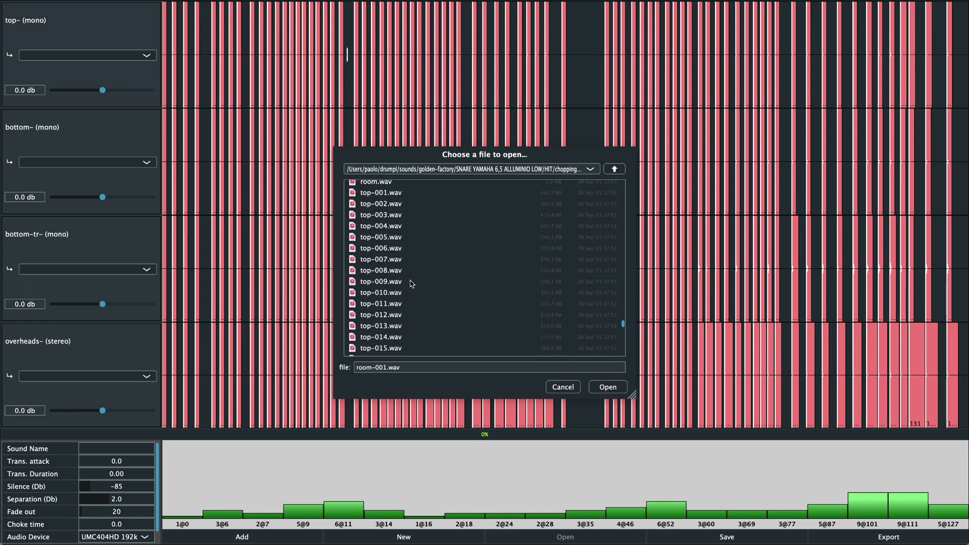
left_click(429, 294, "shift")
left_click(608, 387)
scroll(777, 50, "up", 5)
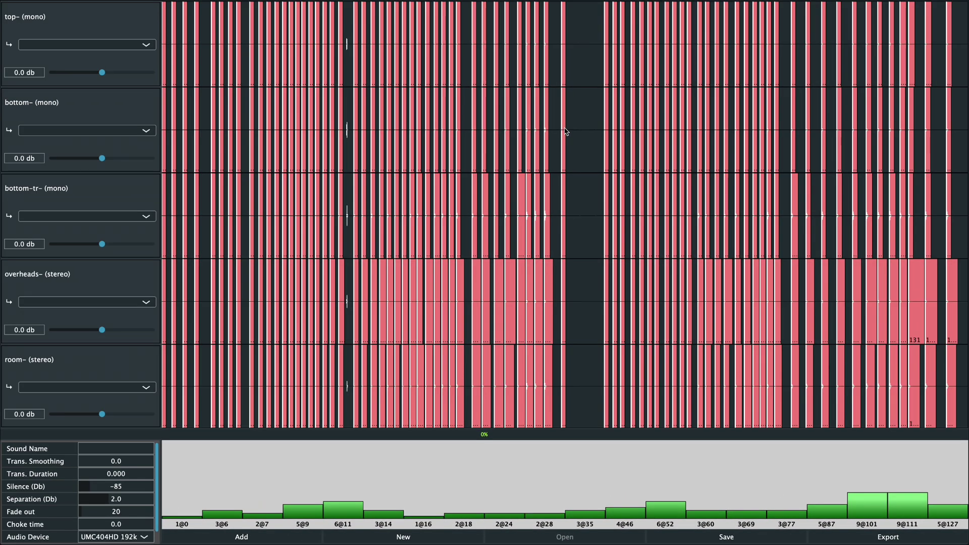
Delete the very first hit slice so it is excluded from the sound.
scroll(563, 129, "up", 5)
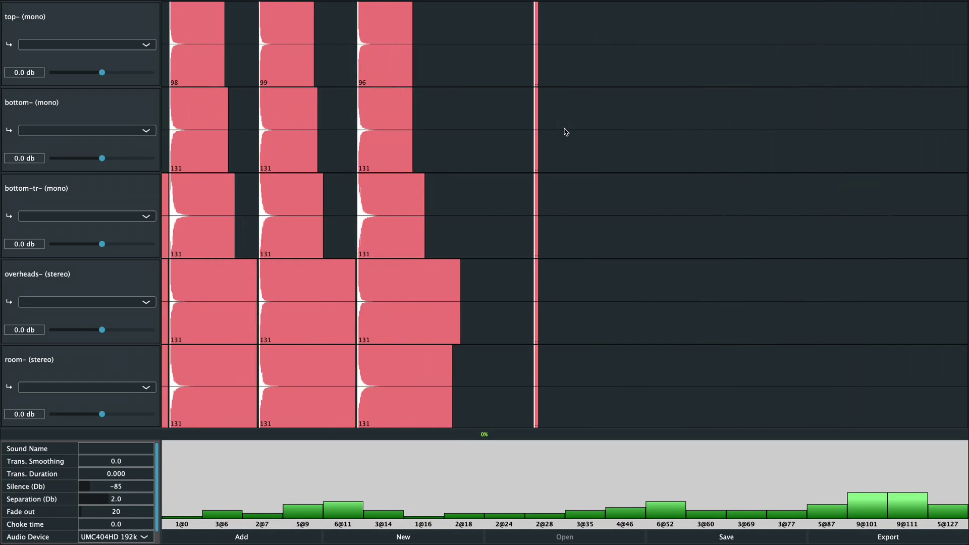
scroll(533, 53, "up", 5)
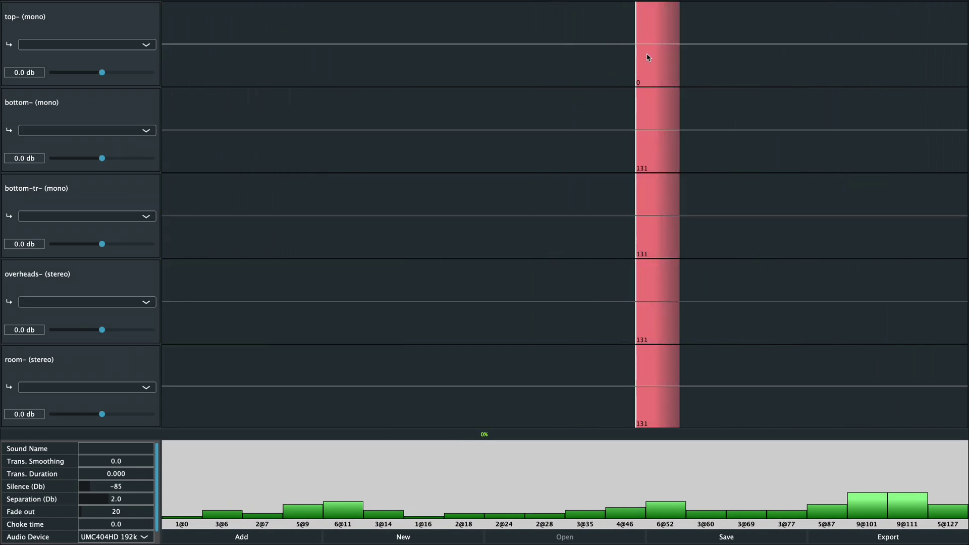
left_click(648, 59)
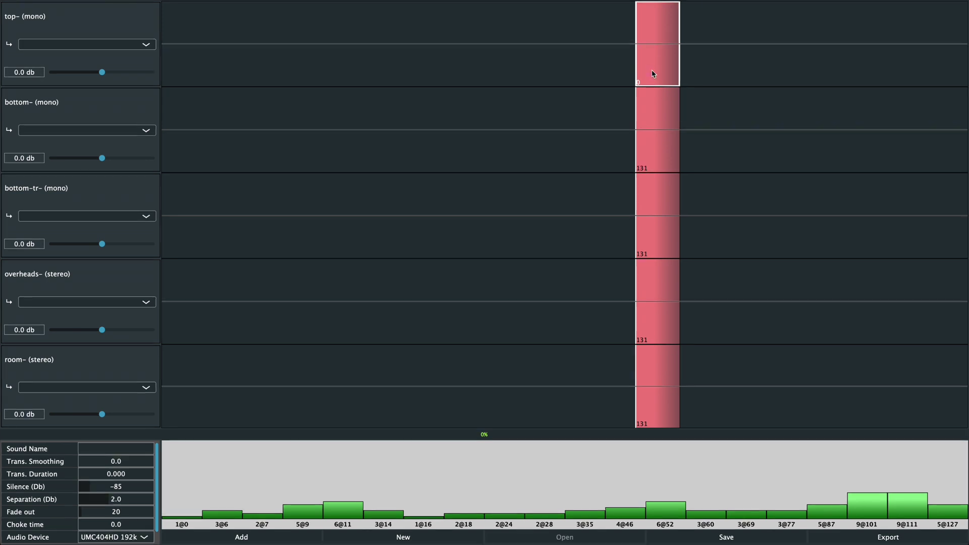
key("Delete")
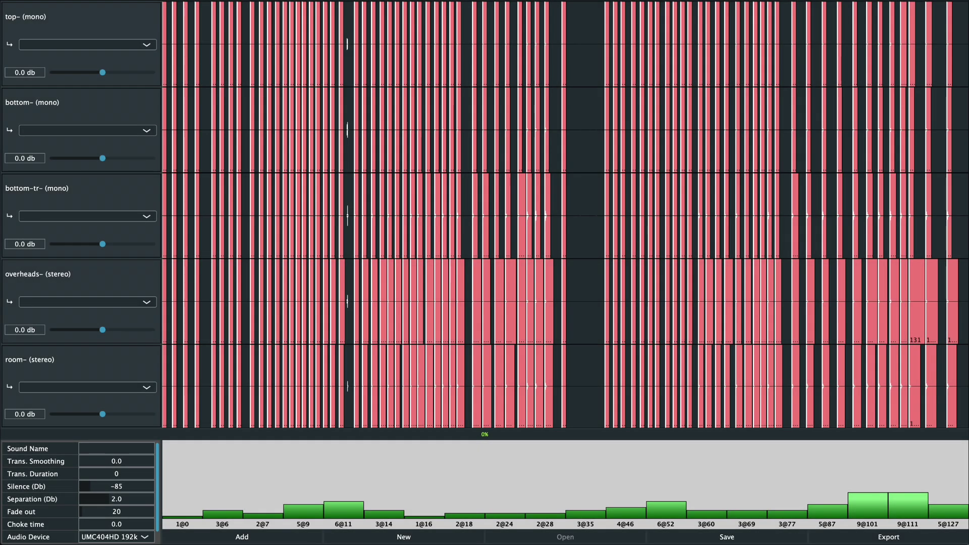
Increase transient smoothing, then set Silence to -79 dB and Separation to 1.2 dB.
left_click(84, 463)
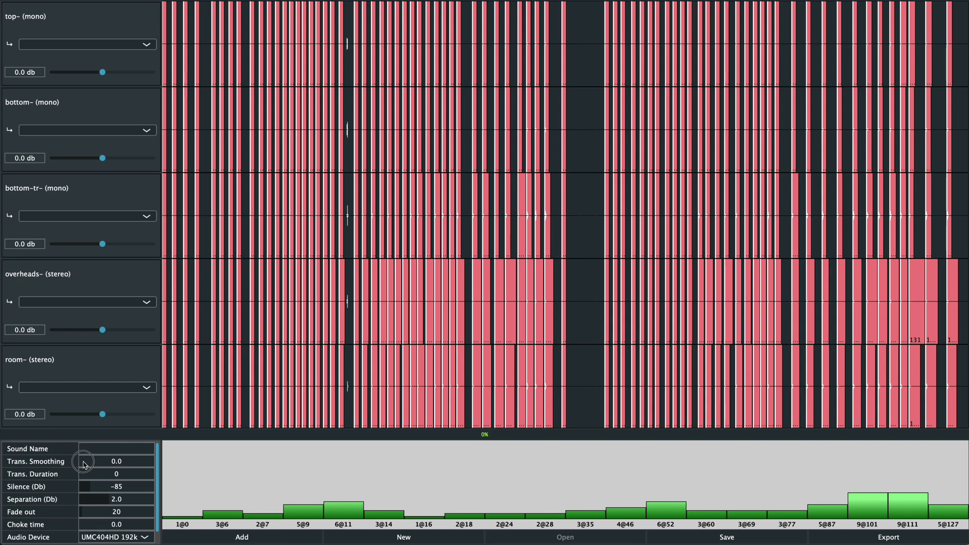
left_click_drag(84, 464, 98, 493)
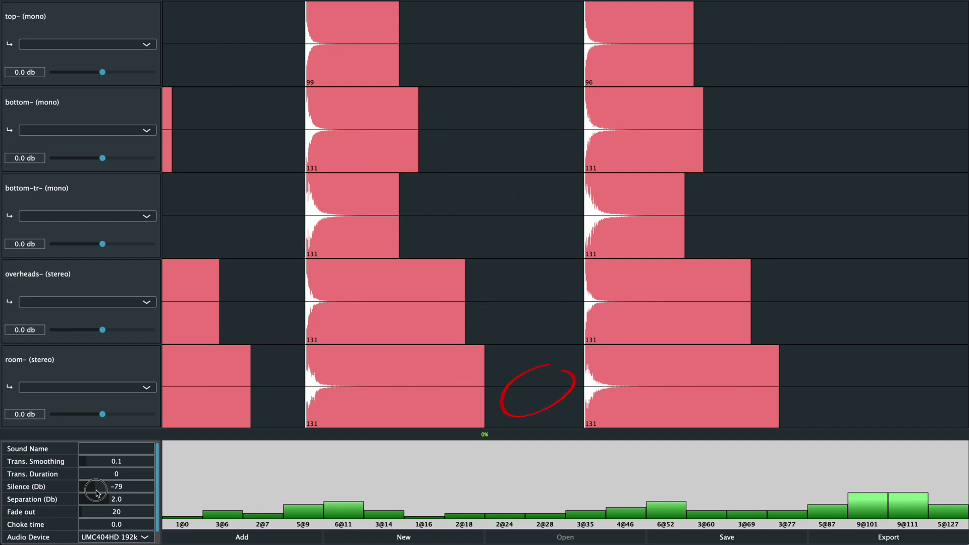
left_click(97, 493)
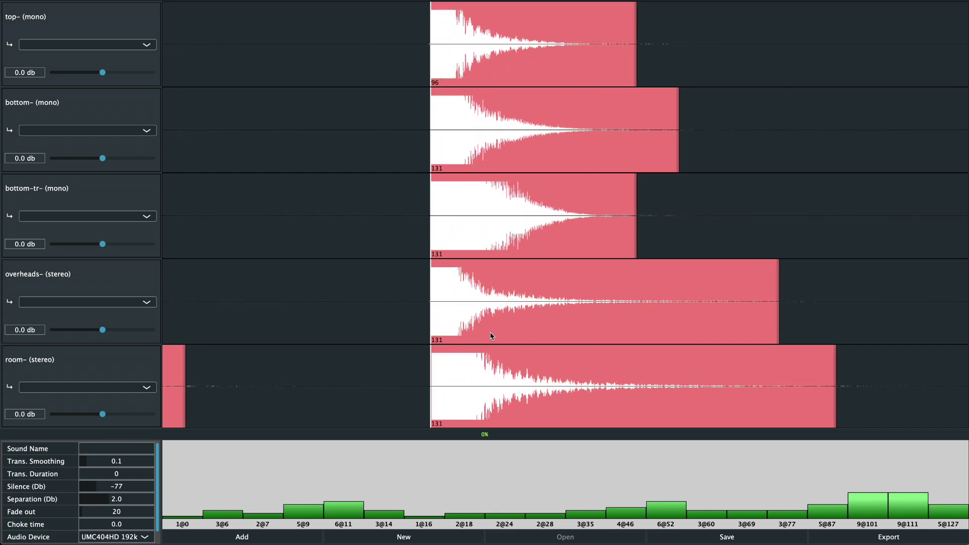
left_click(100, 495)
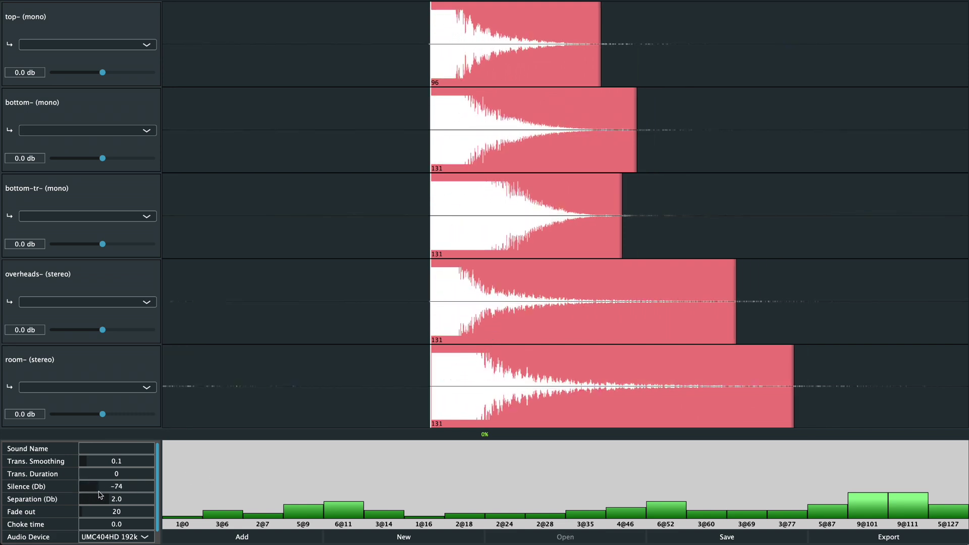
left_click(97, 494)
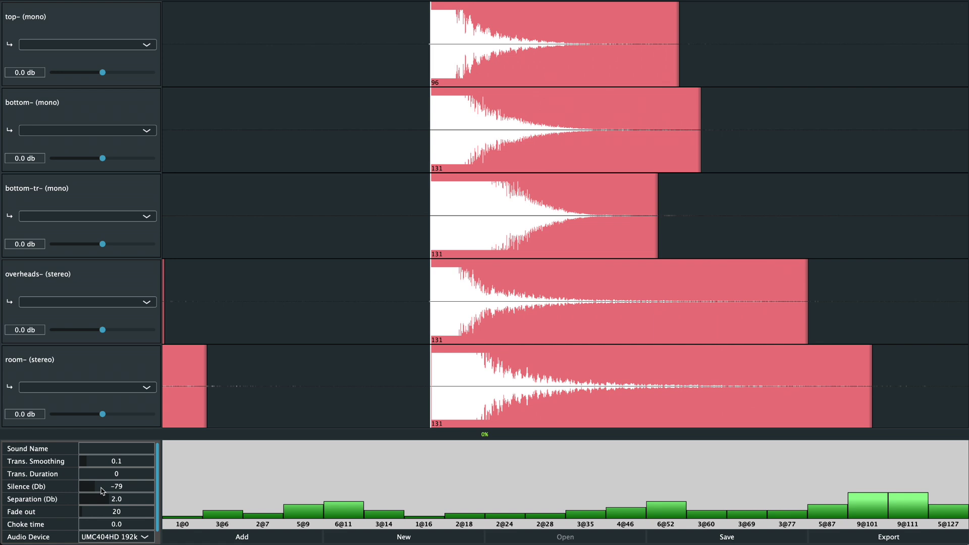
left_click(96, 500)
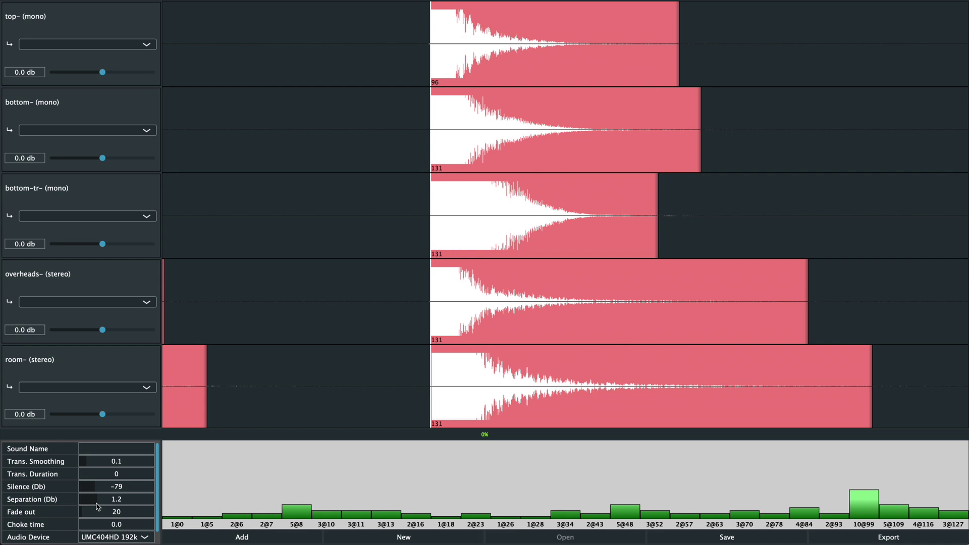
Adjust Separation, set fade out to 170 and choke time to 0.8, and enable crossfading.
left_click_drag(97, 504, 138, 507)
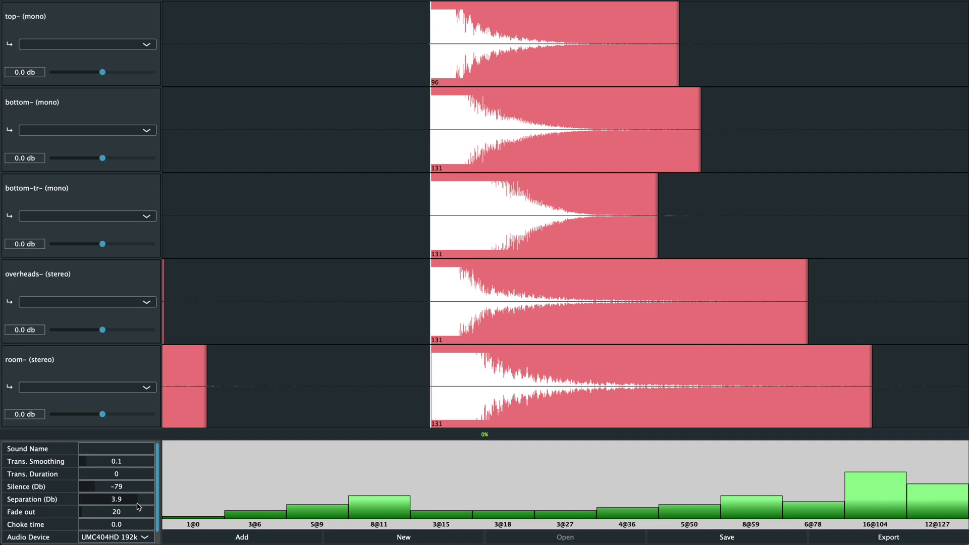
left_click(100, 514)
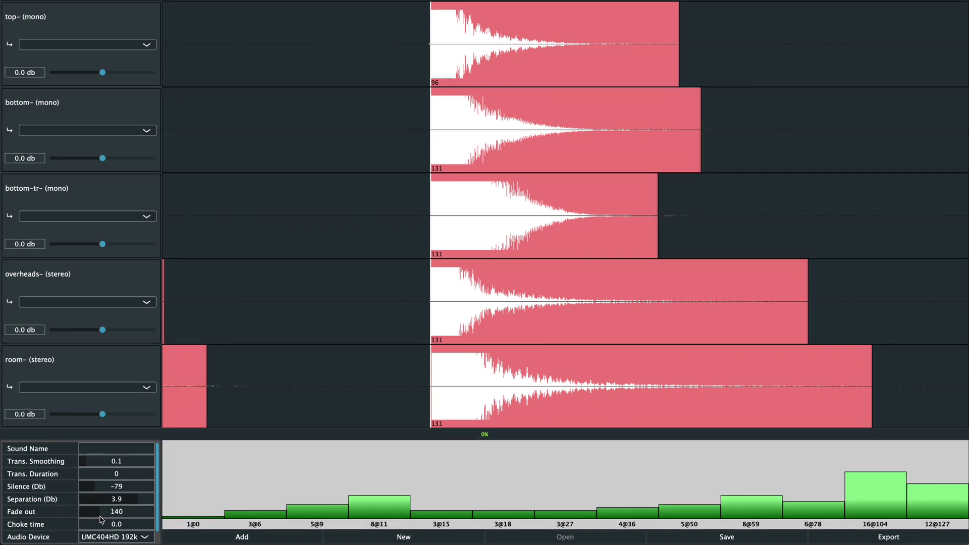
mouse_move(100, 518)
left_mouse_down()
mouse_move(126, 520)
mouse_move(76, 520)
mouse_move(84, 517)
left_mouse_up()
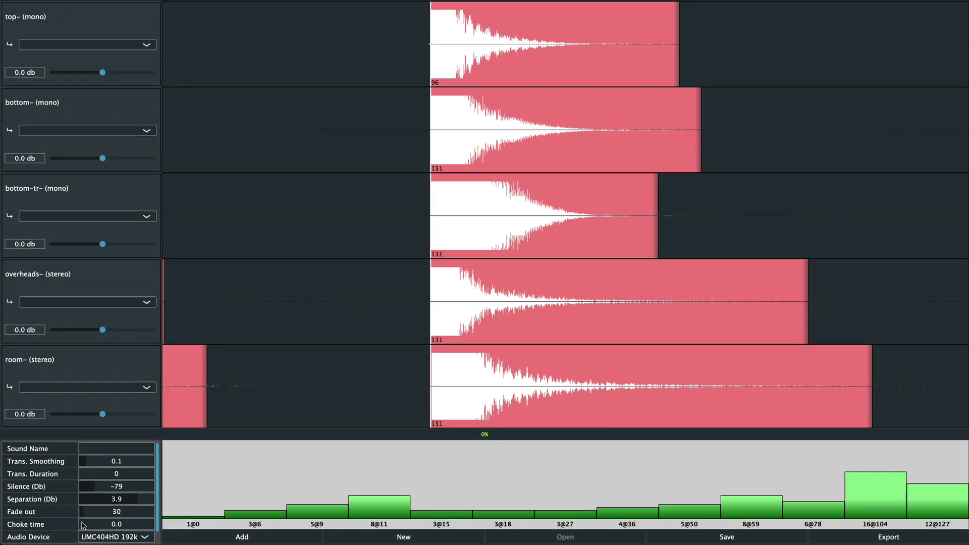
mouse_move(84, 524)
left_mouse_down()
mouse_move(140, 531)
mouse_move(77, 534)
left_mouse_up()
left_click_drag(158, 492, 157, 503)
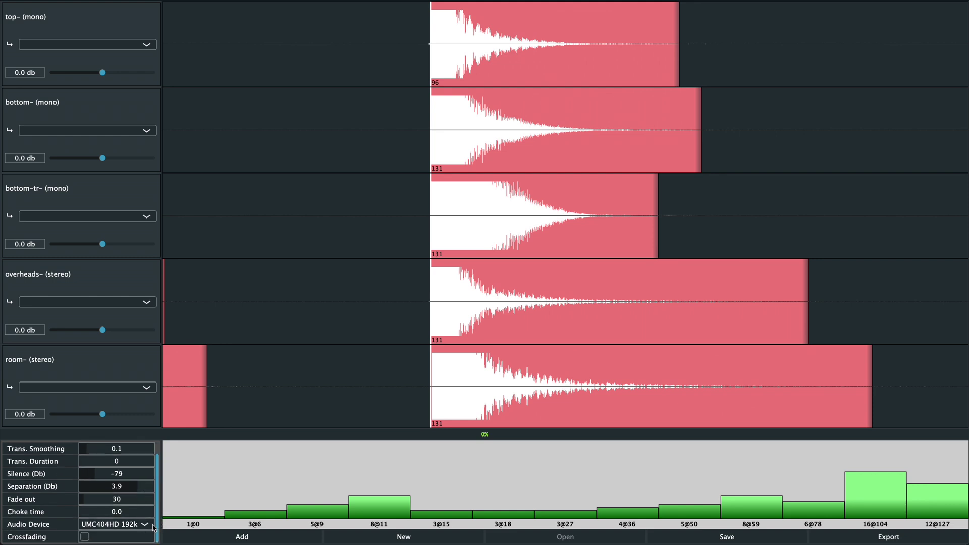
left_click(85, 536)
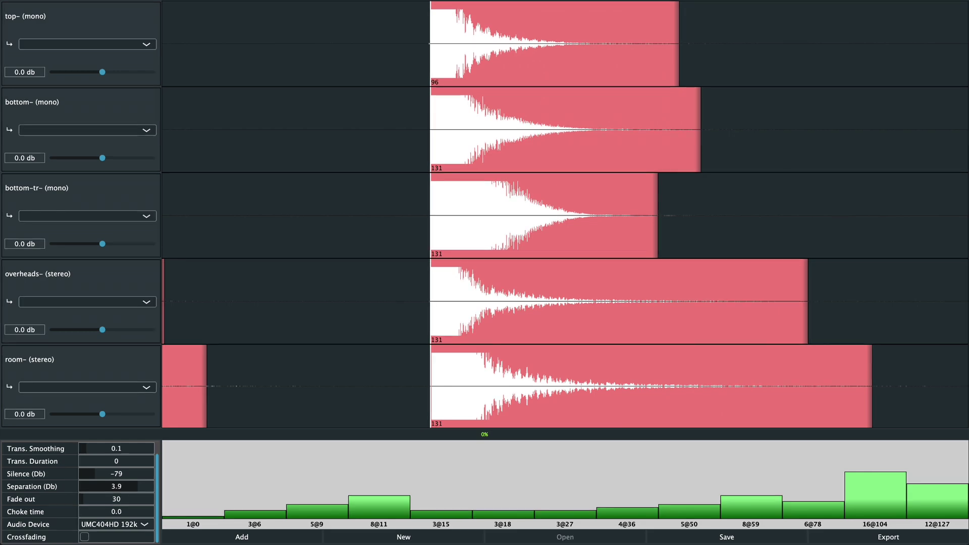
Route the five tracks to snare-top-dyn, snare-bottom, snare-wires, over-heads-drums and room-mono-front, then save.
left_click(147, 44)
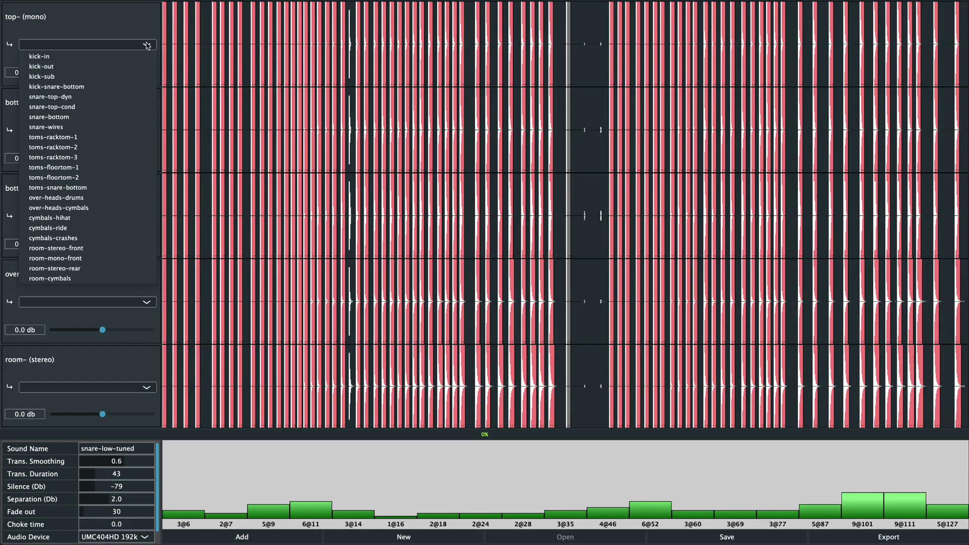
left_click(50, 96)
left_click(147, 130)
left_click(49, 202)
left_click(146, 216)
left_click(46, 298)
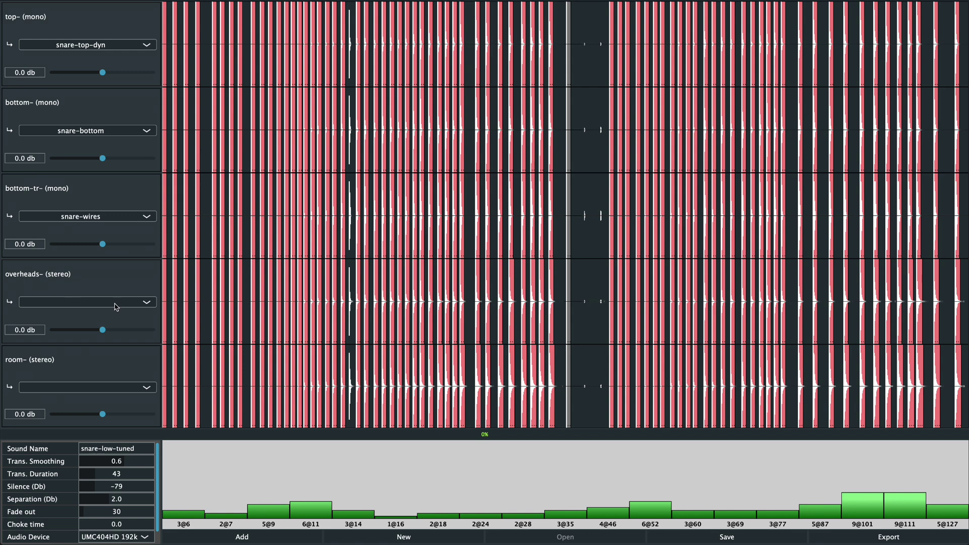
left_click(147, 302)
left_click(56, 454)
left_click(147, 387)
left_click(93, 360)
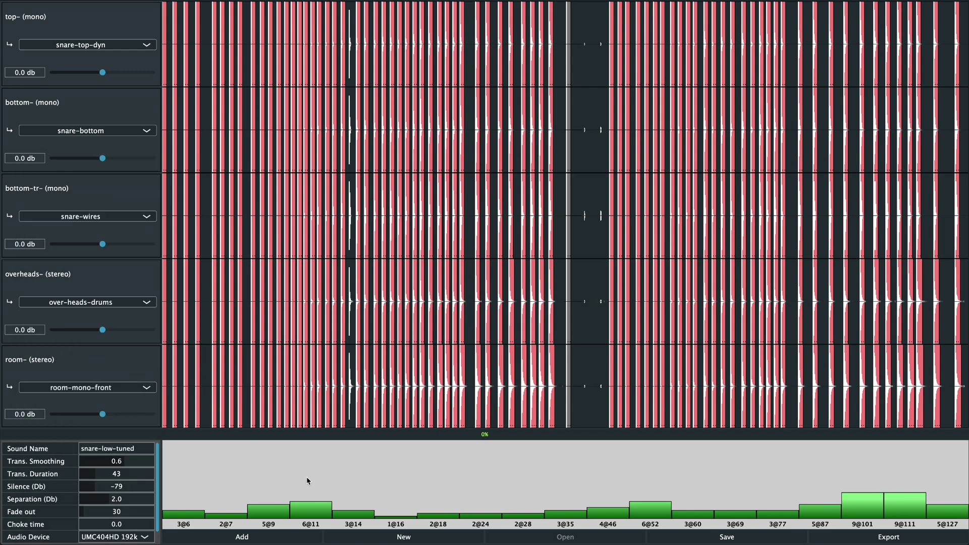
left_click(672, 539)
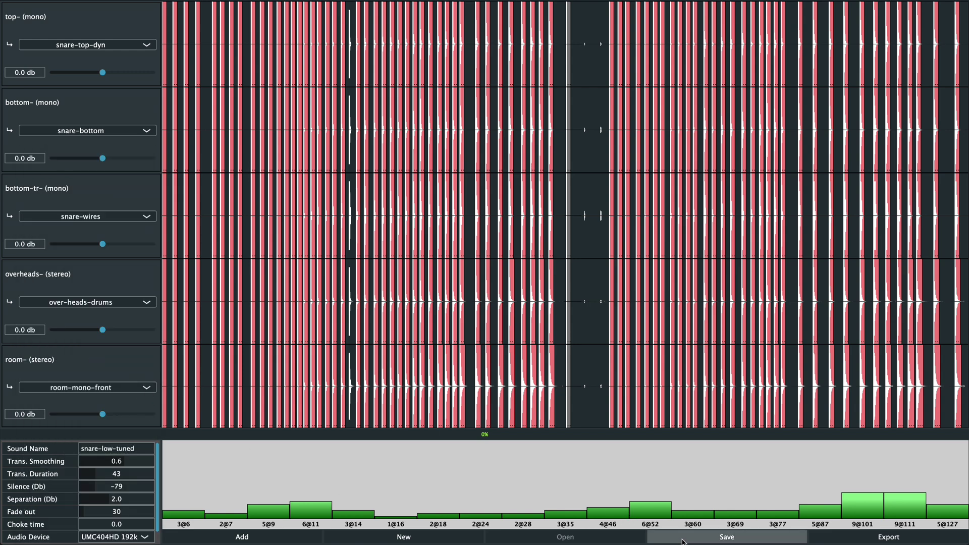
Export the sound under the file name snare-low-tuned and dismiss the finished message.
left_click(877, 539)
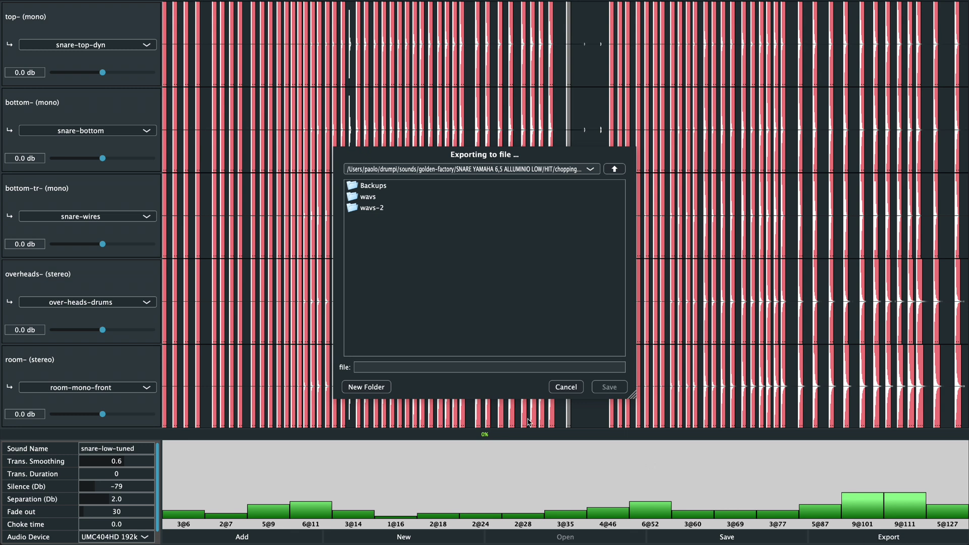
left_click(446, 367)
type("snare-low")
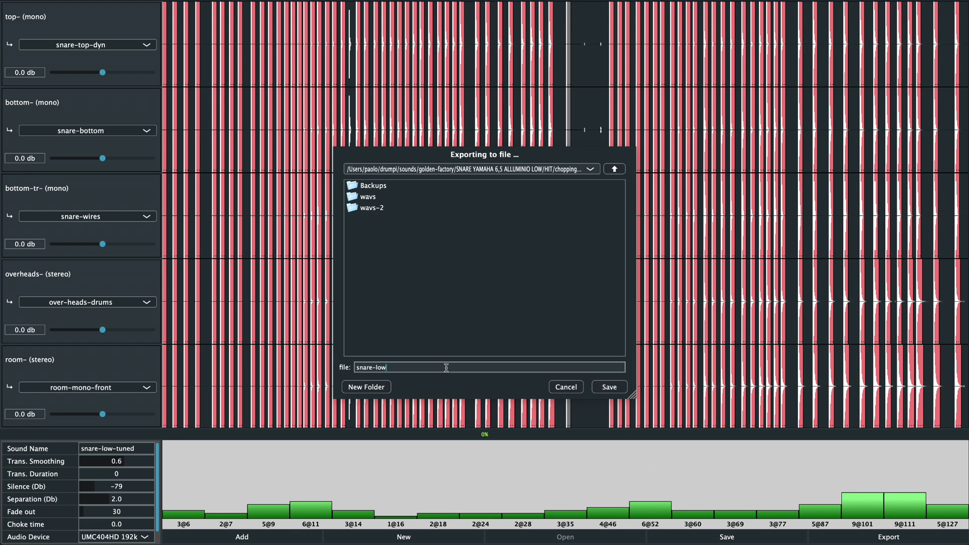
type("-tuned")
left_click(608, 386)
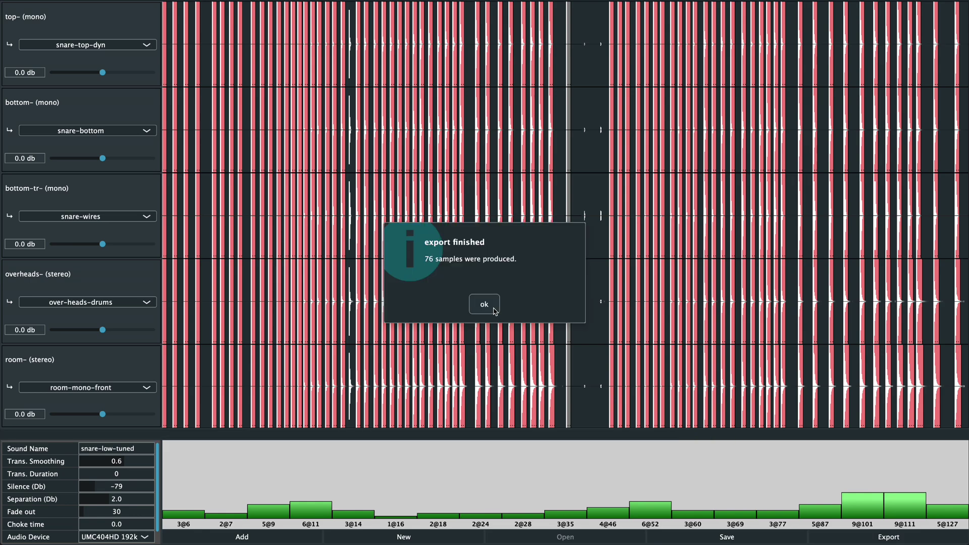
left_click(484, 304)
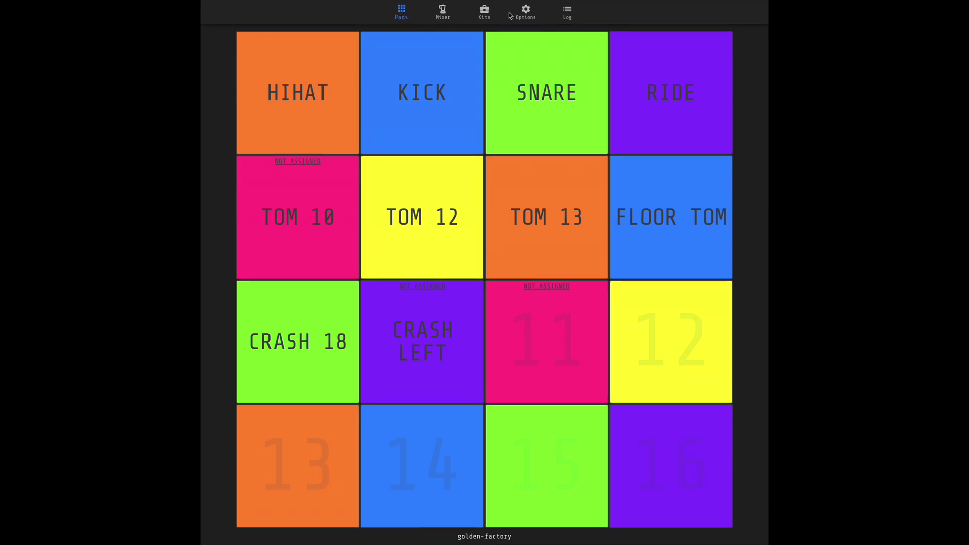
Upload snare-low-tuned.sound-zip as a new sound in the golden-factory kit and save it.
left_click(484, 12)
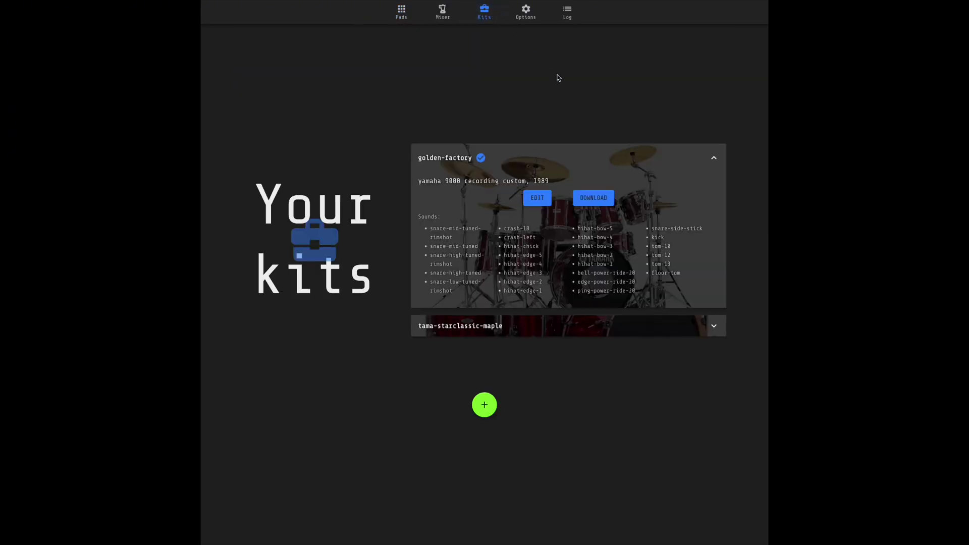
left_click(538, 197)
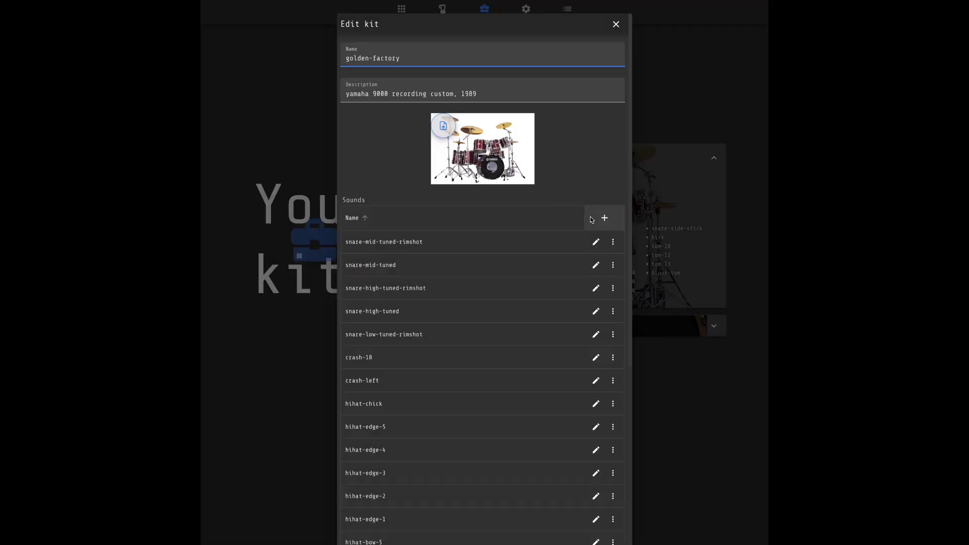
left_click(605, 217)
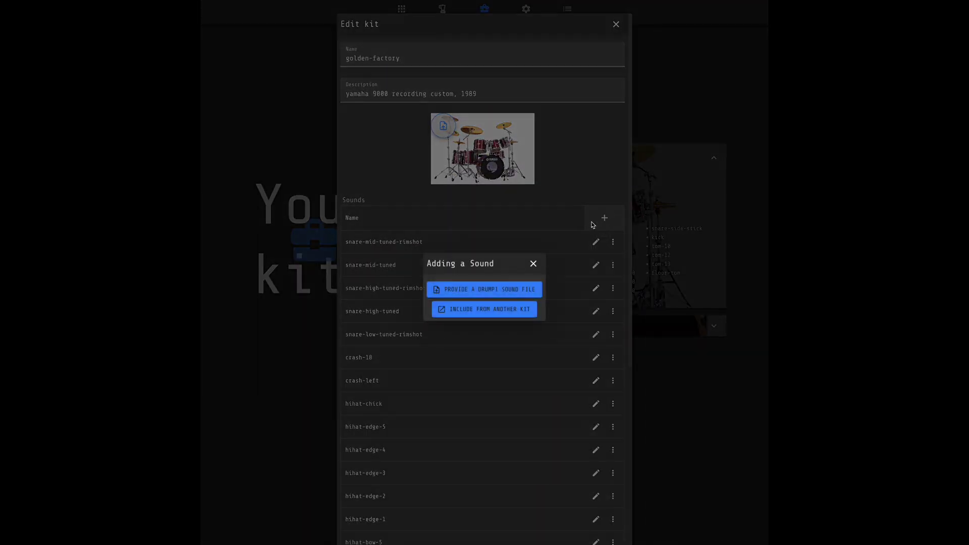
left_click(531, 289)
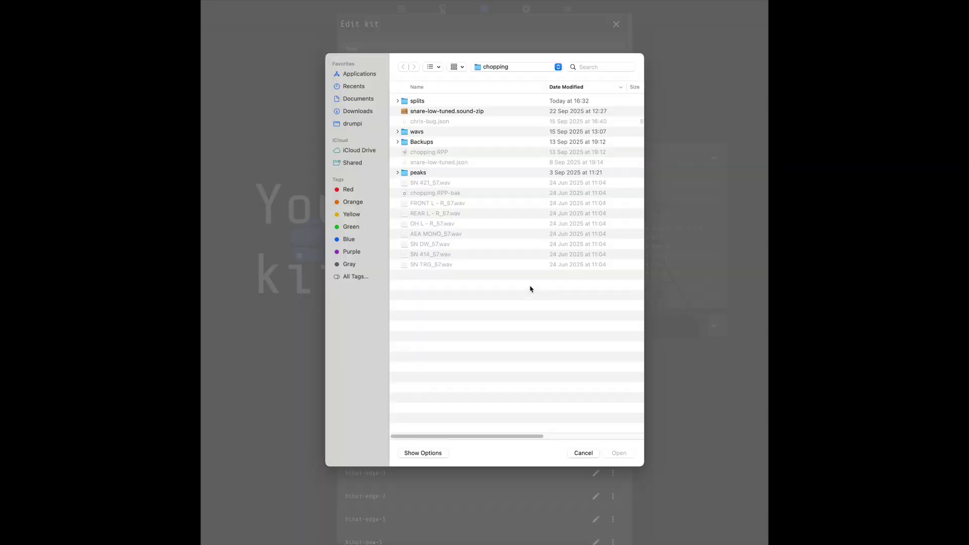
left_click(450, 113)
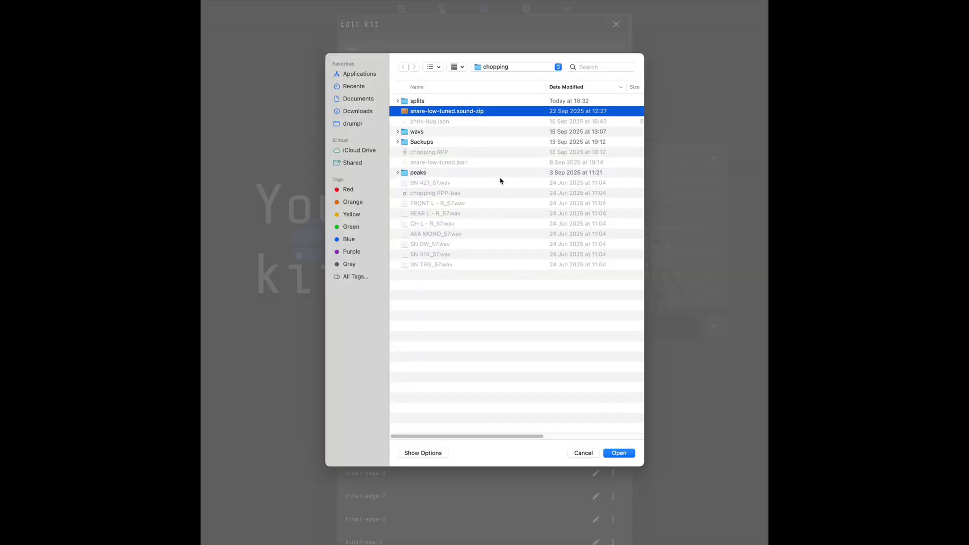
left_click(619, 454)
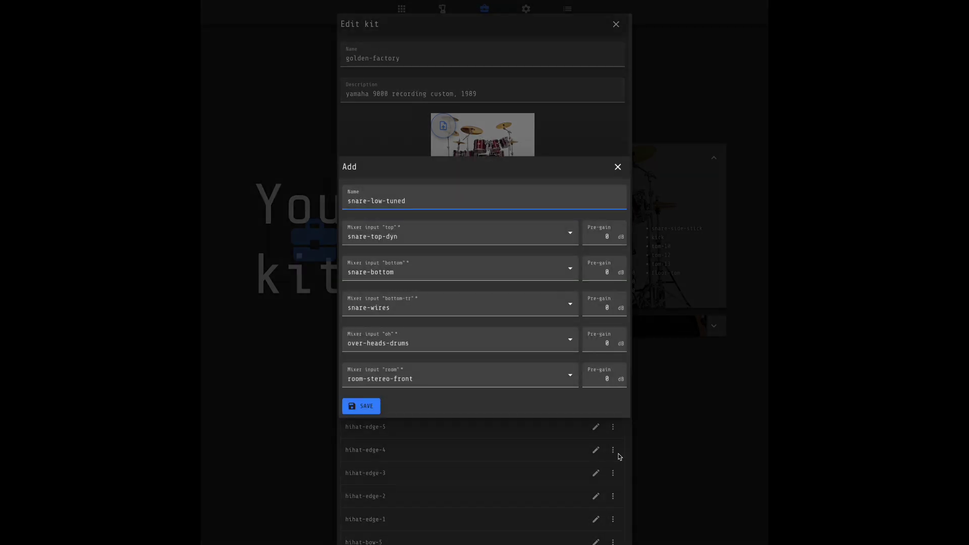
left_click(364, 409)
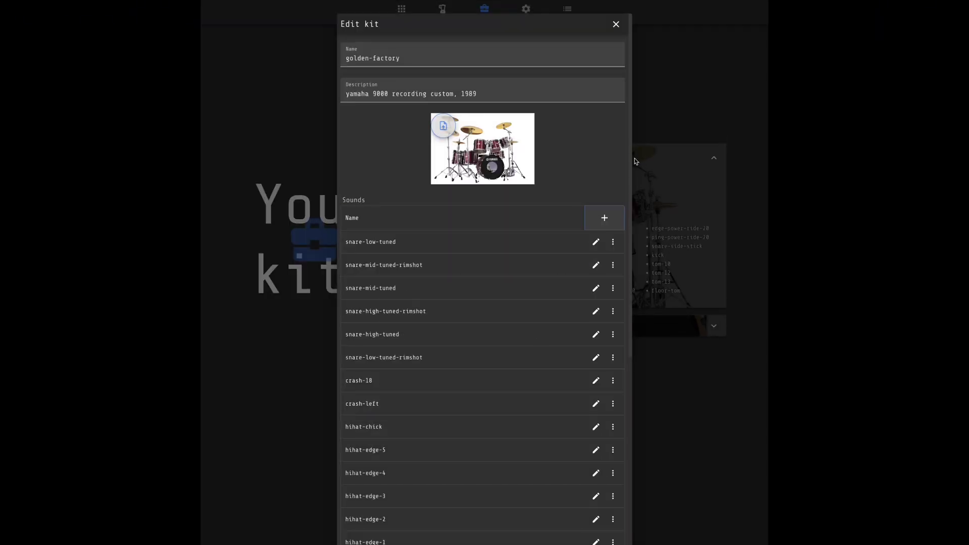
left_click(616, 25)
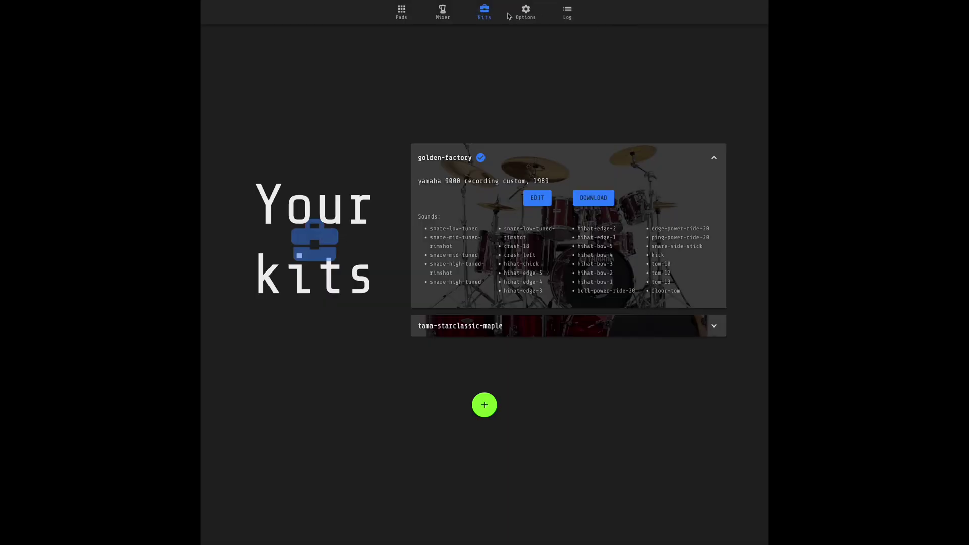
Assign snare-low-tuned as the sound of the SNARE pad (Pad 03).
left_click(402, 12)
left_click(544, 136)
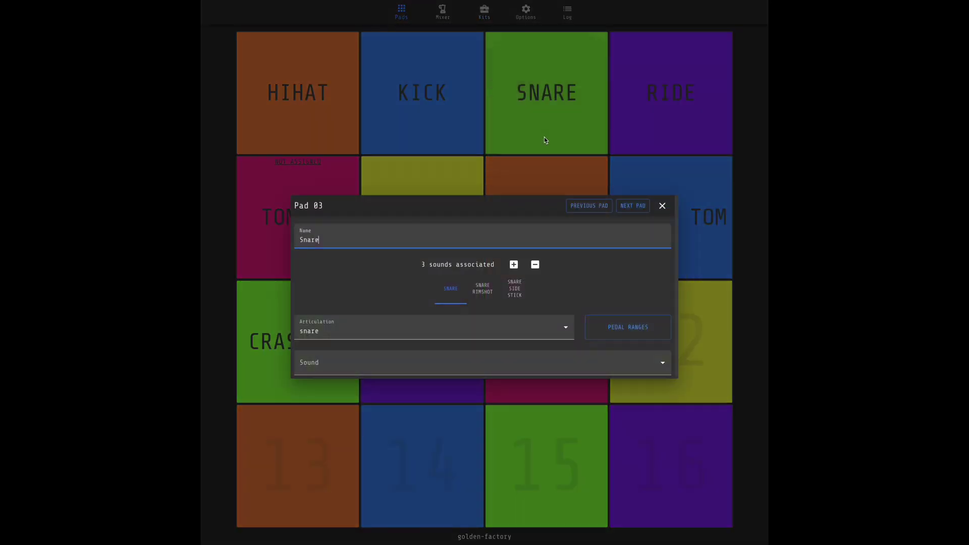
left_click(501, 366)
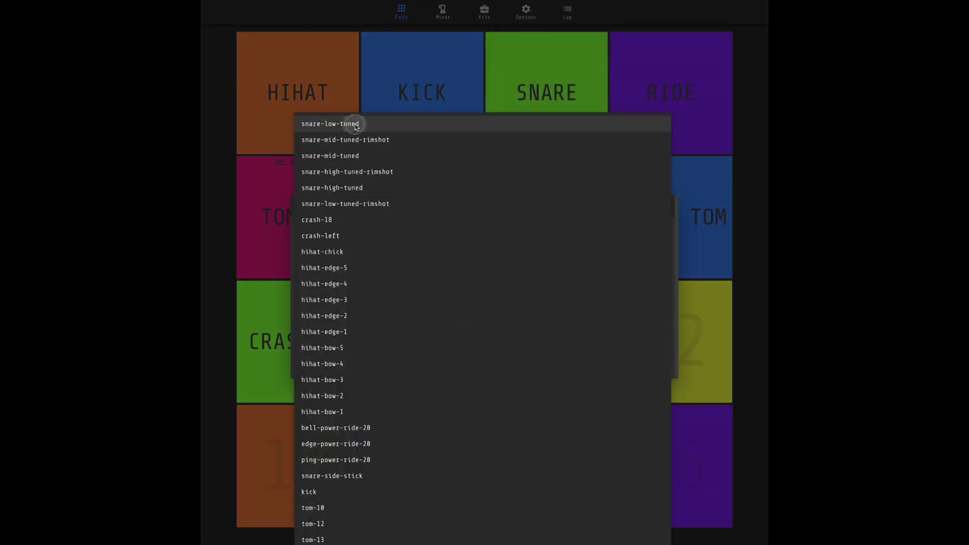
left_click(354, 125)
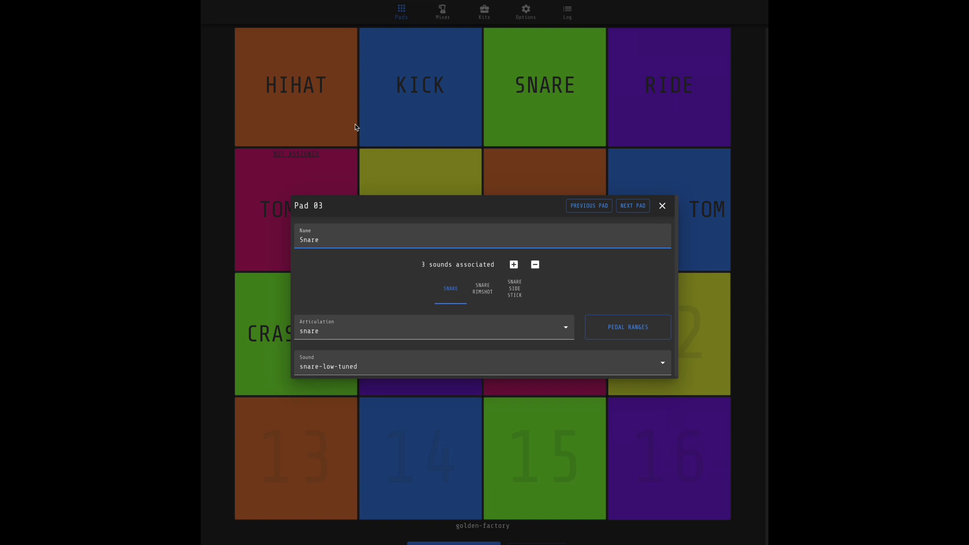
left_click(662, 205)
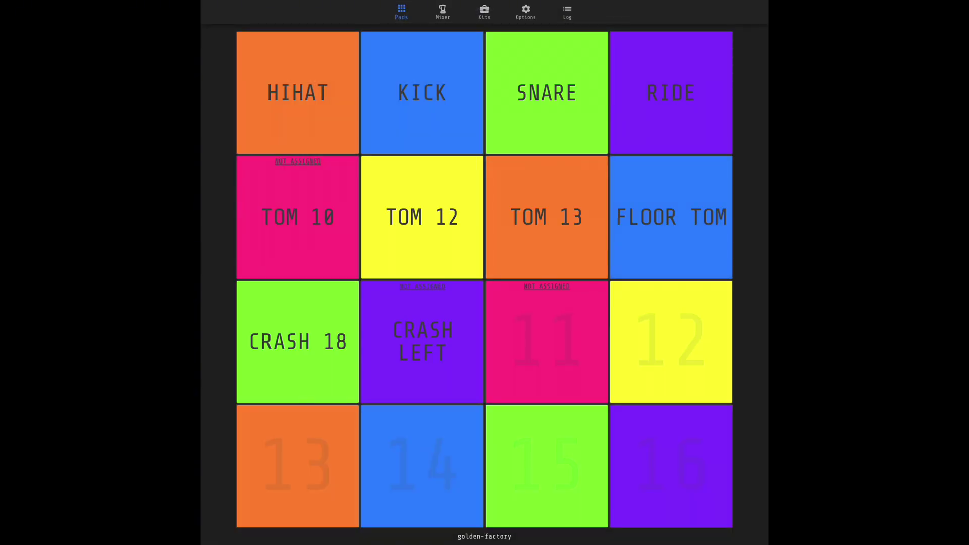